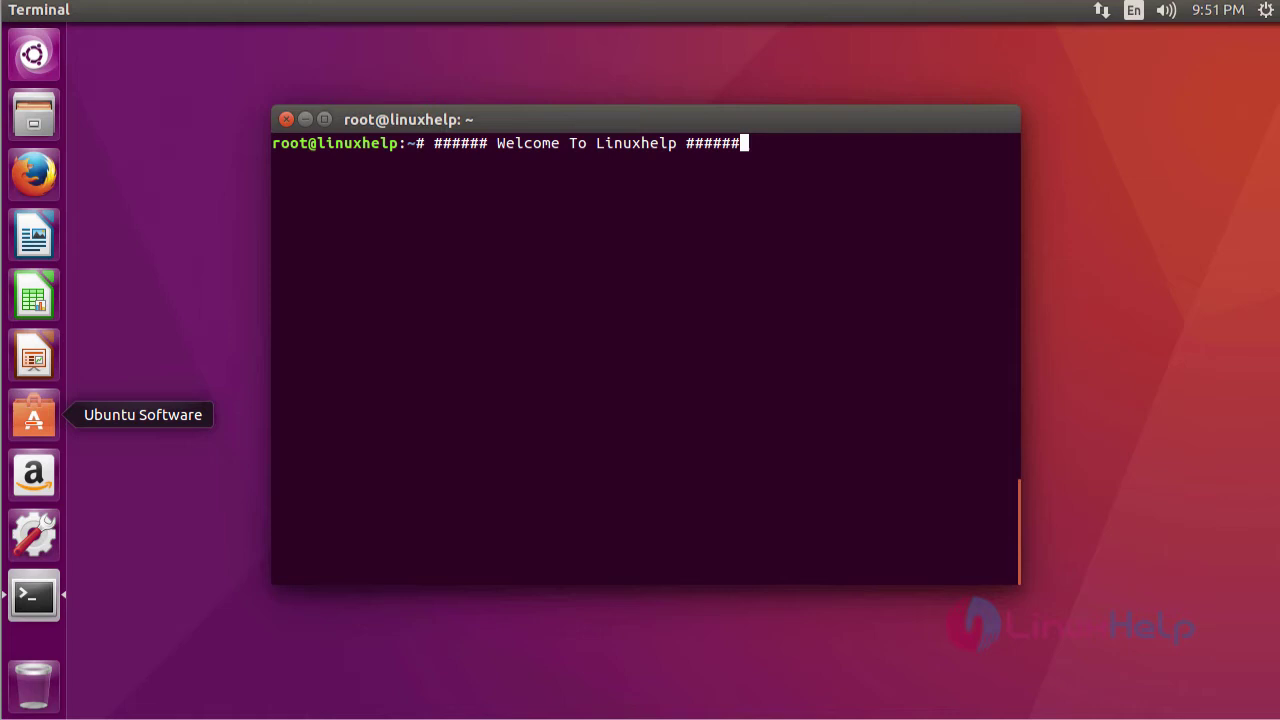
# Step: Enter the '###### Welcome To Linuxhelp ######' comment line at the root prompt
pyautogui.press('Return')
pyautogui.press('Return')
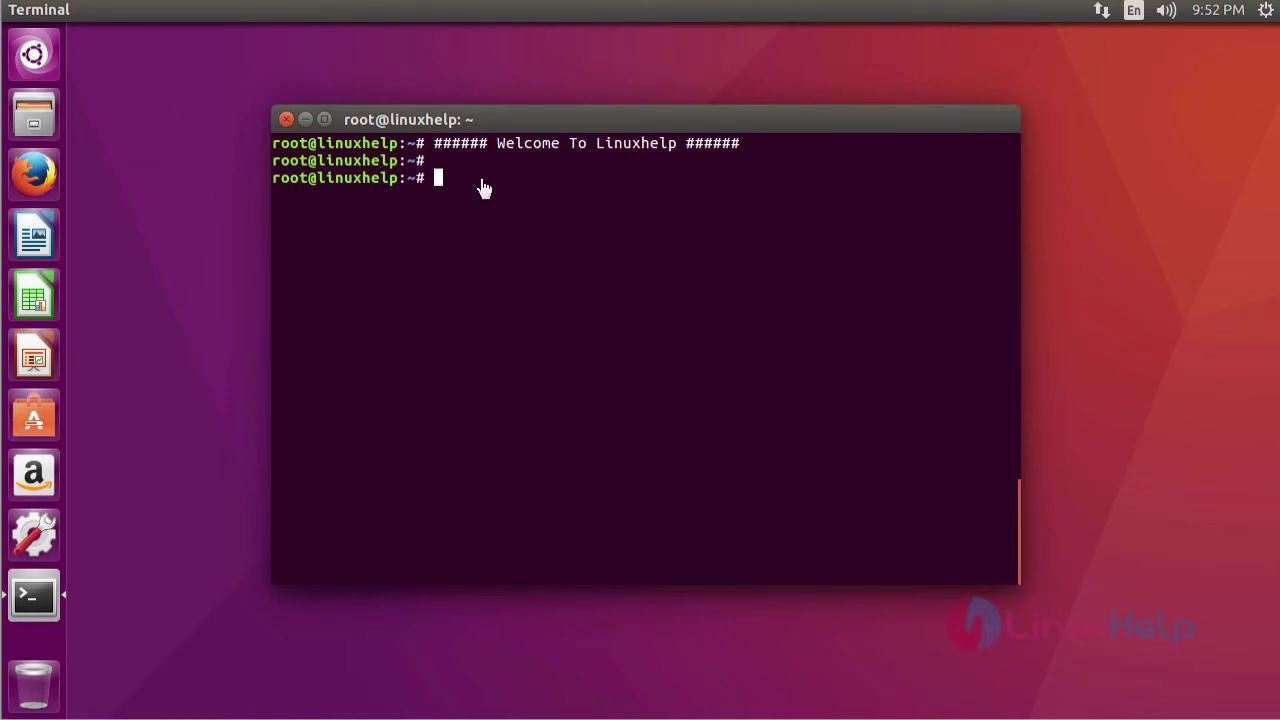
# Step: Clear the screen and run 'apt install gdebi', confirming with y
pyautogui.hotkey('ctrl', 'l')
pyautogui.write('apt install gdebi')
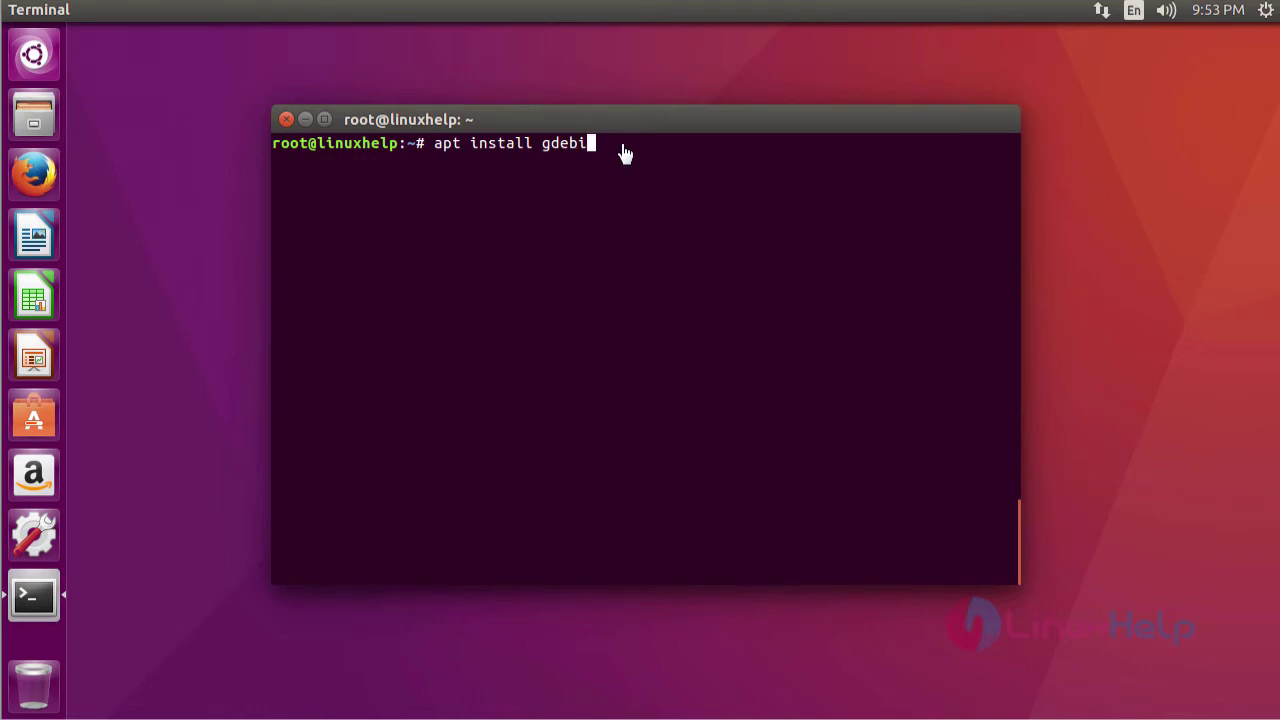
pyautogui.press('Return')
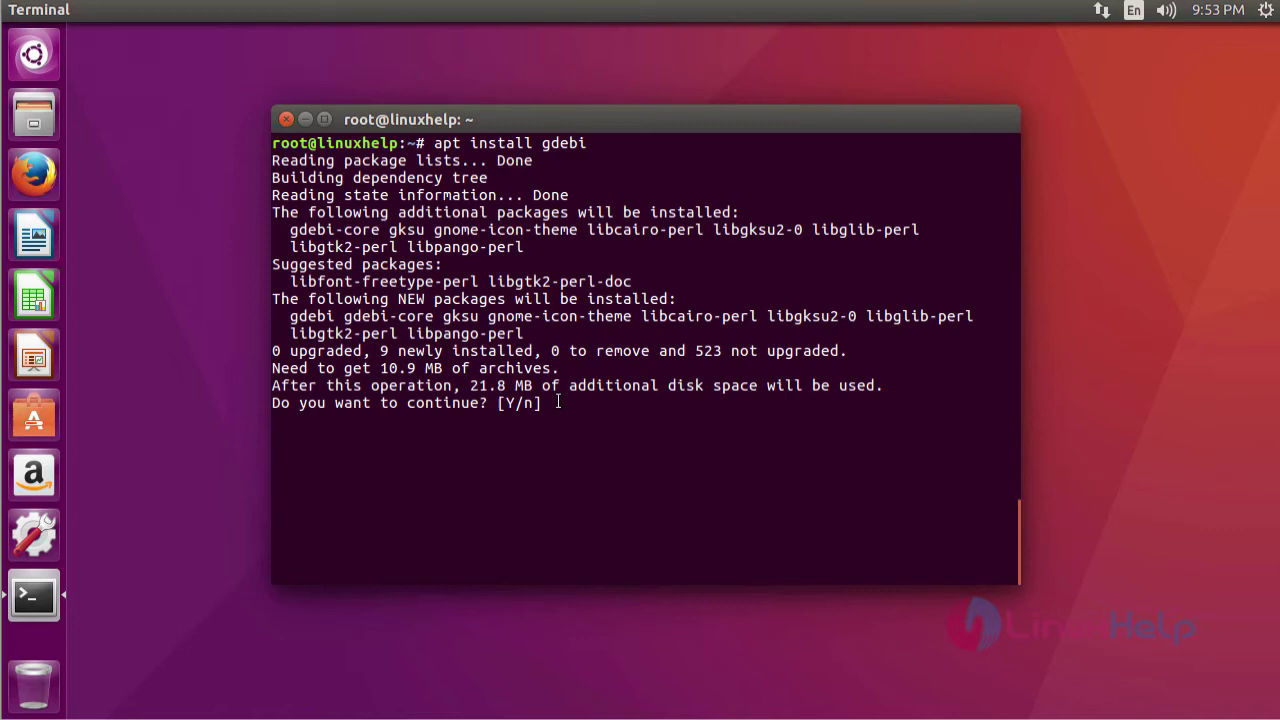
pyautogui.write('y')
pyautogui.press('Return')
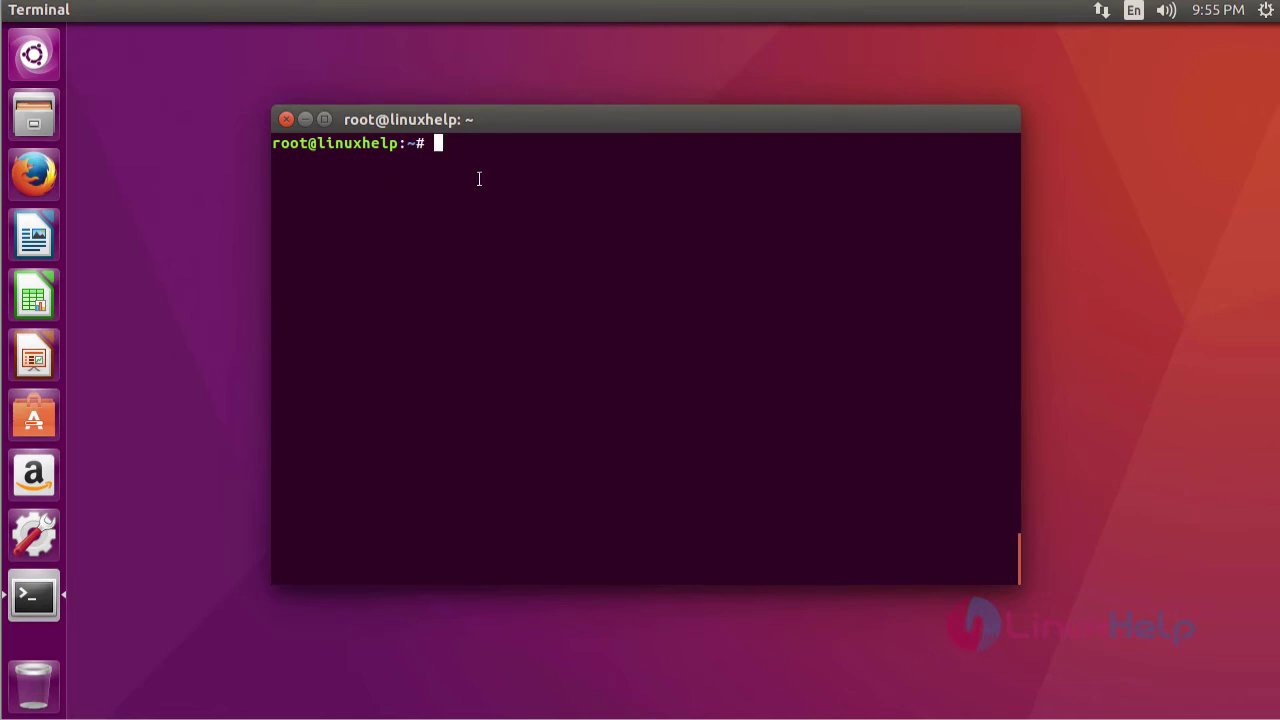
# Step: Download the Wavebox v3.1.16 .deb from its GitHub release URL with wget
pyautogui.write('wget https://github.com/wavebox/waveboxapp/releases/download/v3.1.16/Wavebox_3_1_16_linux_x86_64.deb')
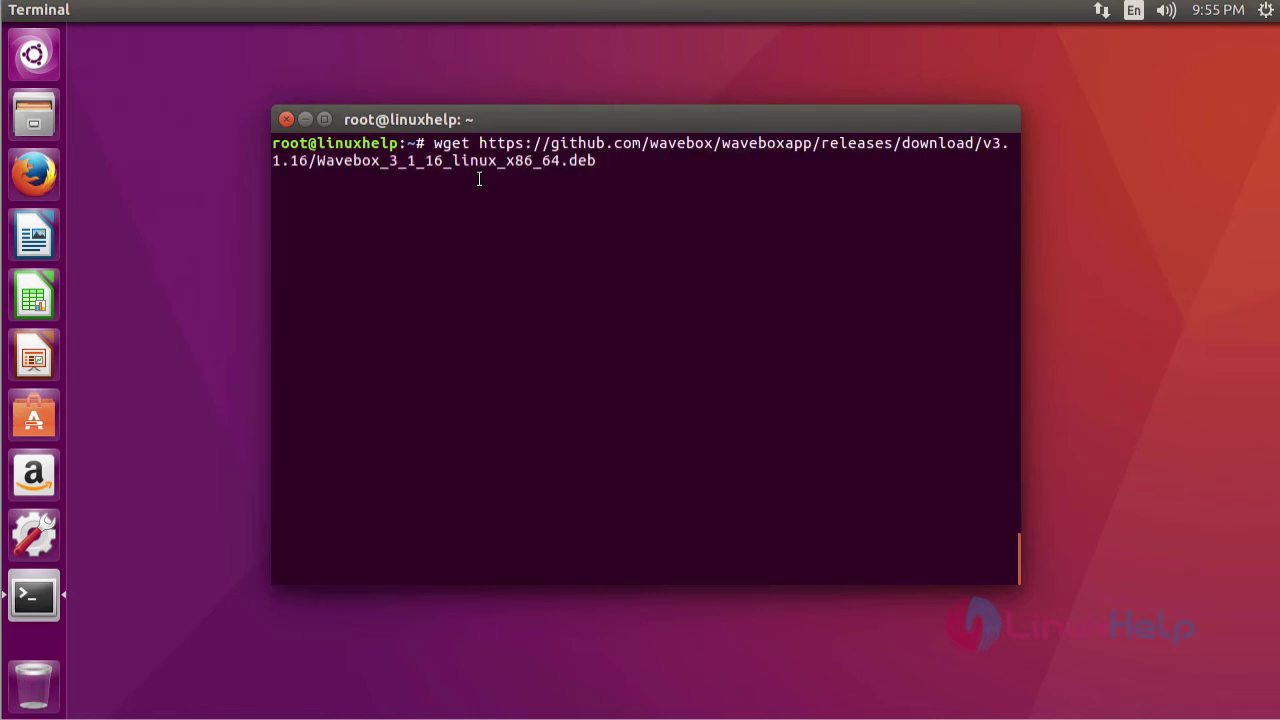
pyautogui.press('Return')
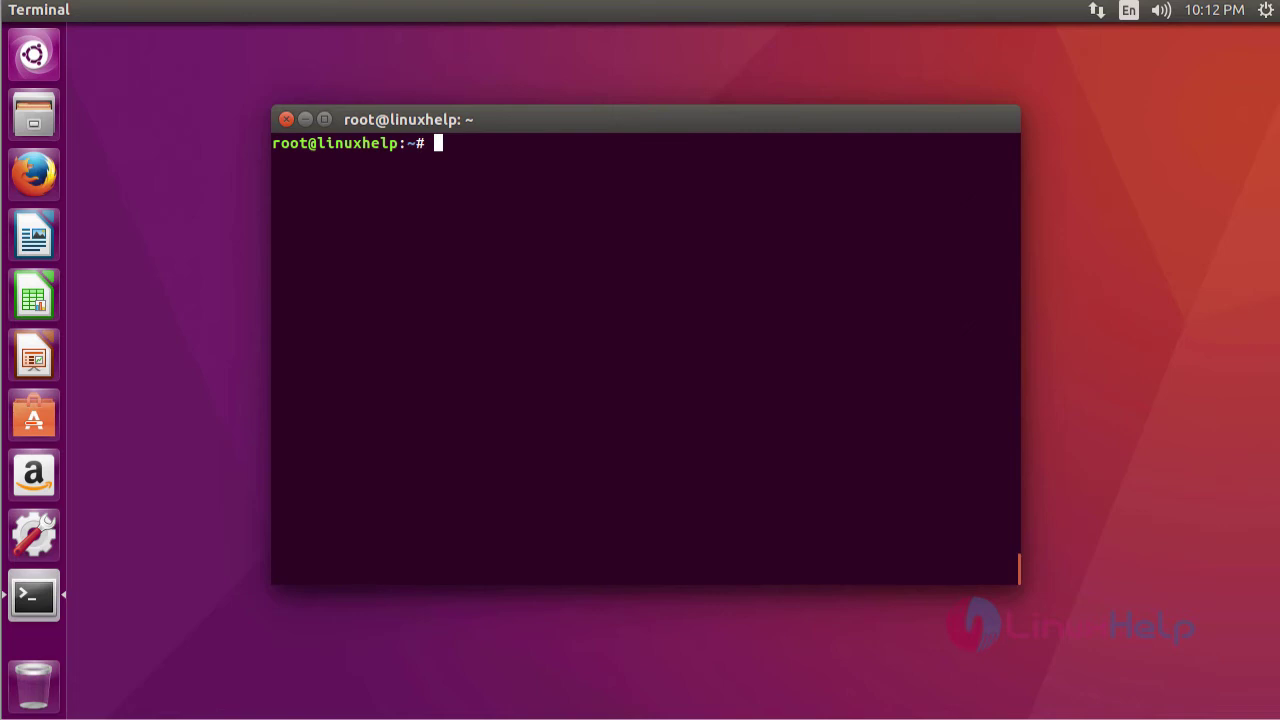
# Step: List the home folder and select the Wavebox_3_1_16_linux_x86_64.deb filename
pyautogui.write('l')
pyautogui.write('s')
pyautogui.press('Return')
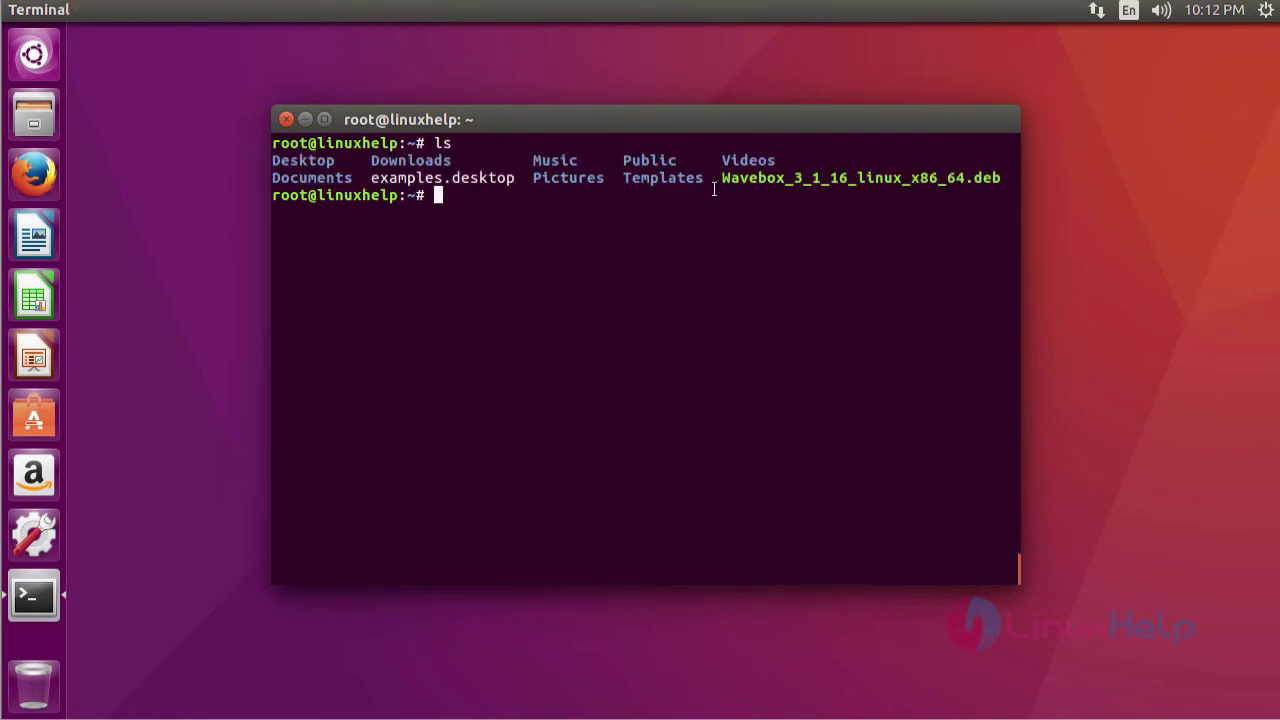
pyautogui.moveTo(721, 178); pyautogui.dragTo(986, 191)
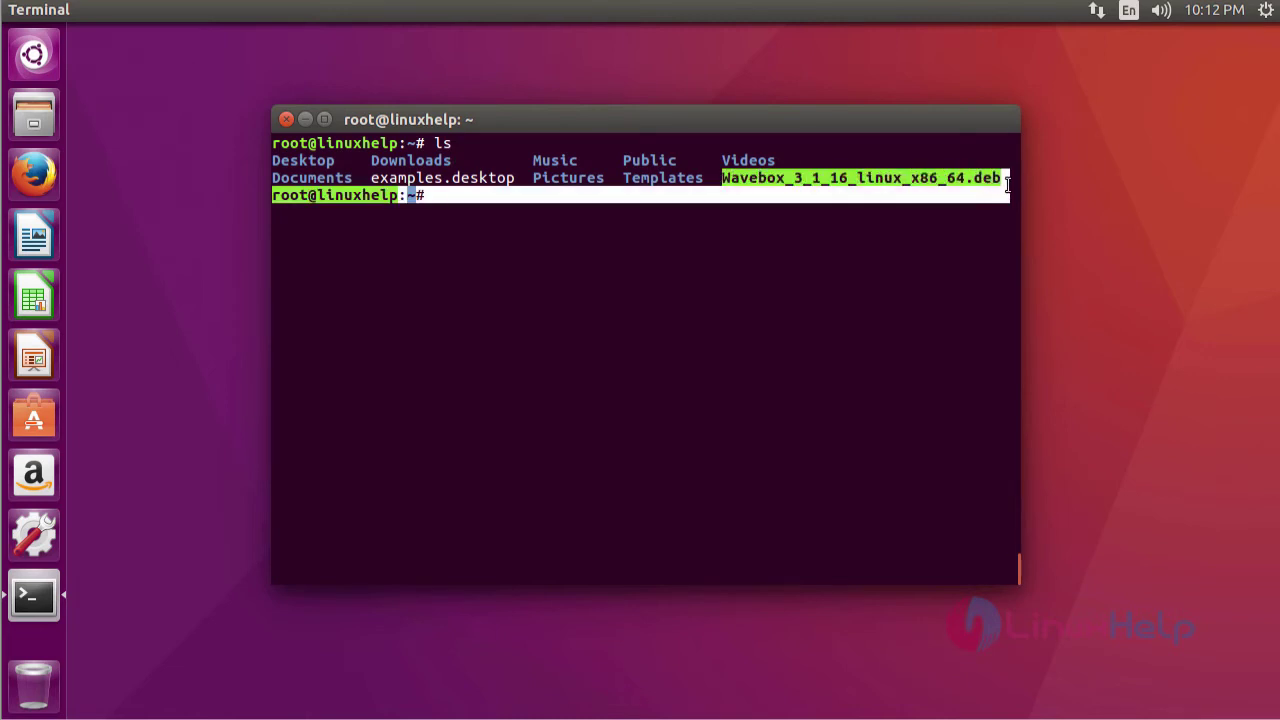
pyautogui.click(480, 220)
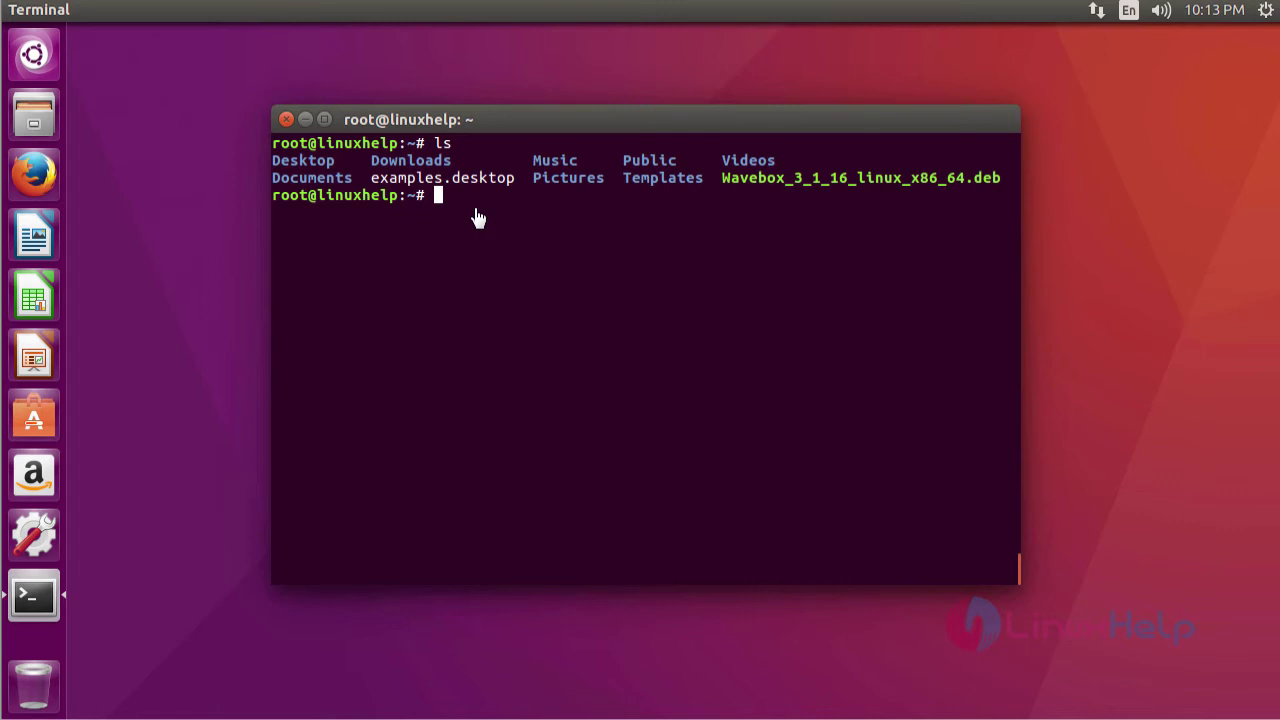
# Step: Run gdebi on the pasted Wavebox .deb filename and confirm installation with y
pyautogui.write('gdebi')
pyautogui.middleClick(845, 507)
pyautogui.press('Return')
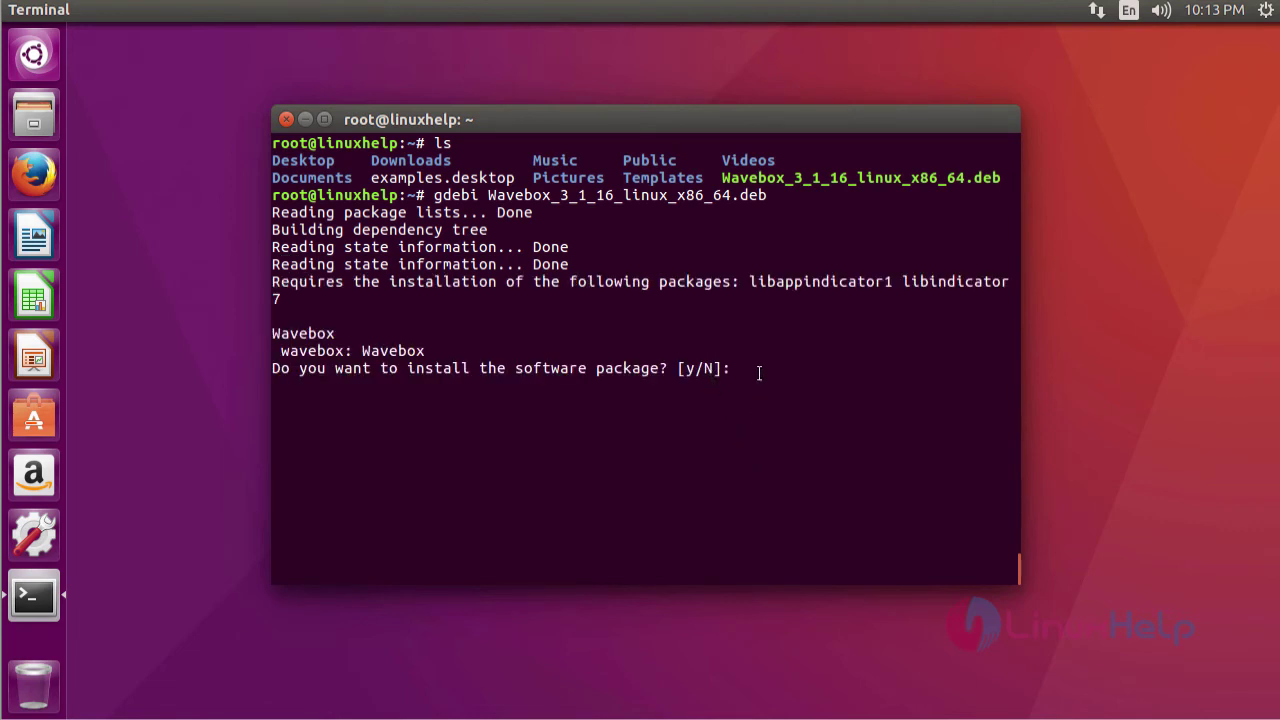
pyautogui.write('y')
pyautogui.press('Return')
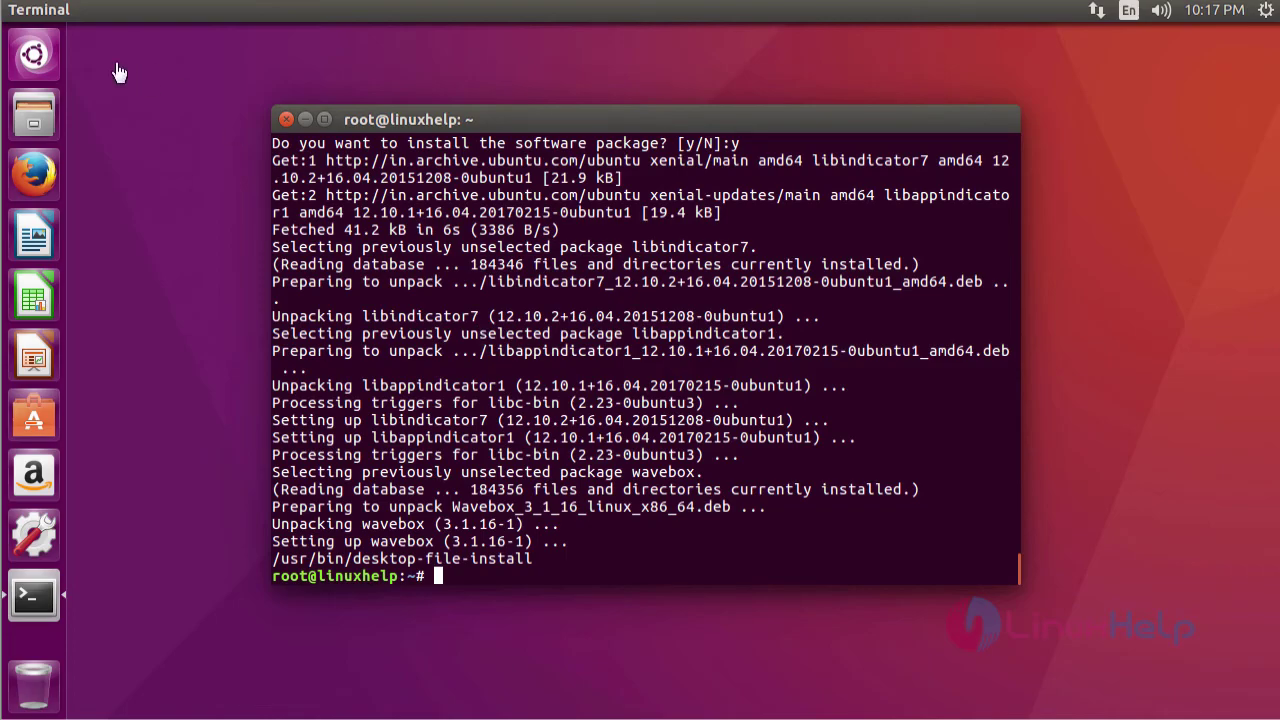
# Step: Search 'wav' in Ubuntu Dash and launch the Wavebox application
pyautogui.click(34, 56)
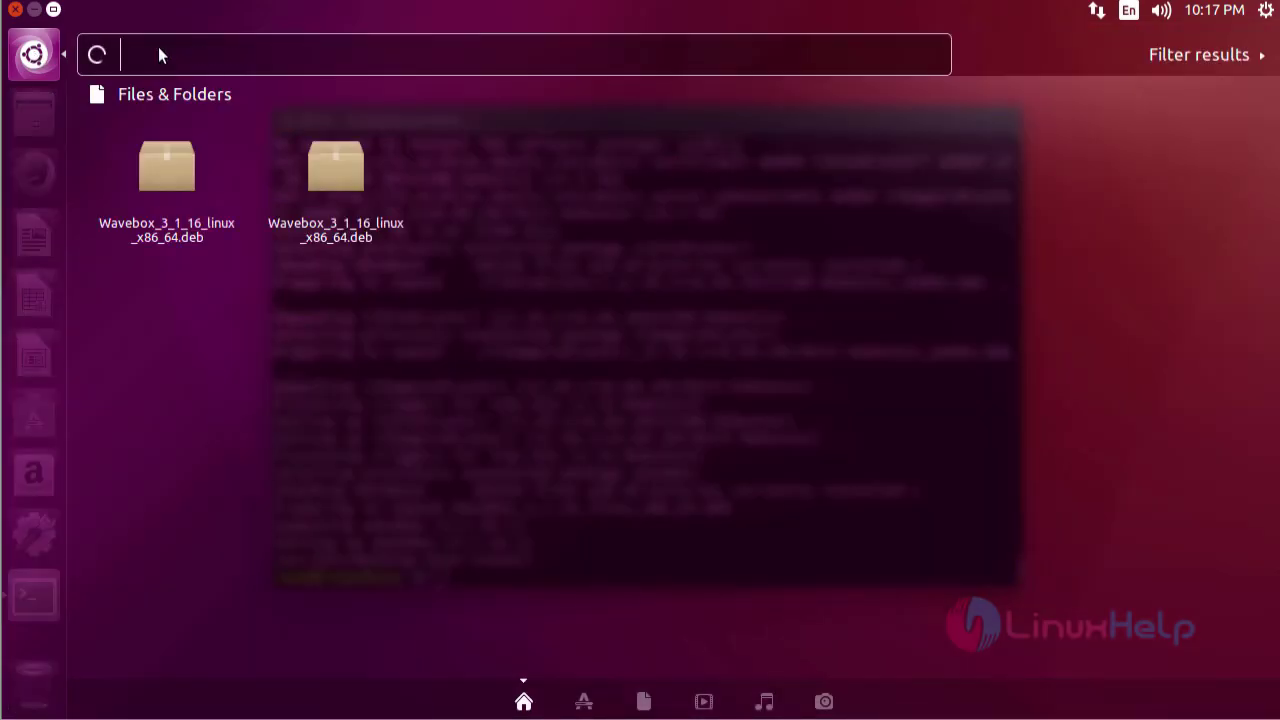
pyautogui.write('wav')
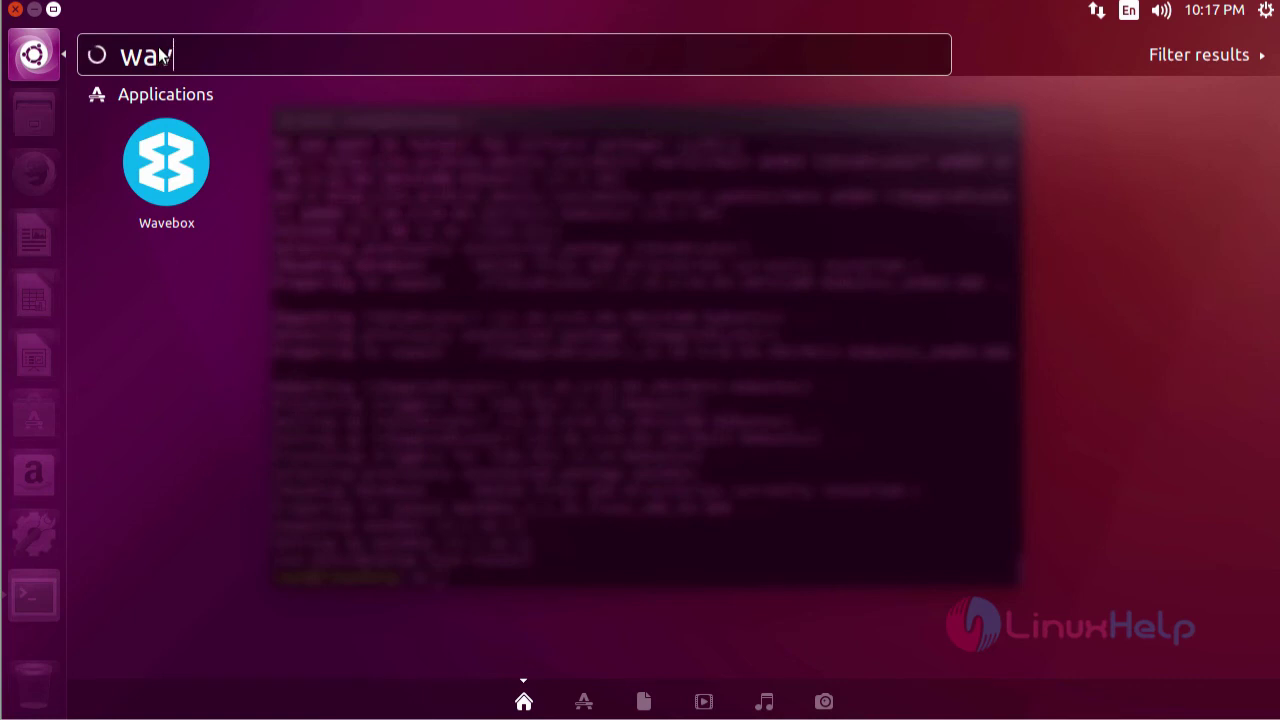
pyautogui.click(189, 152)
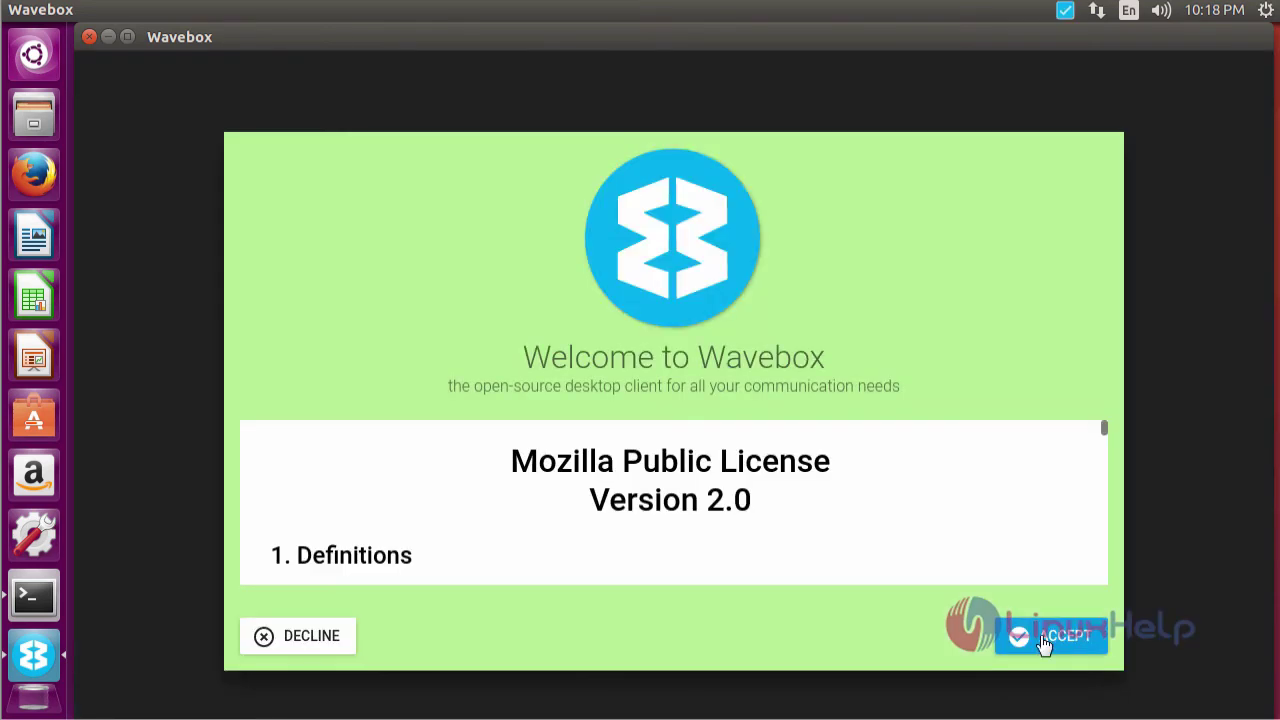
# Step: Accept the Mozilla Public License 2.0 on the Wavebox welcome screen
pyautogui.click(1043, 642)
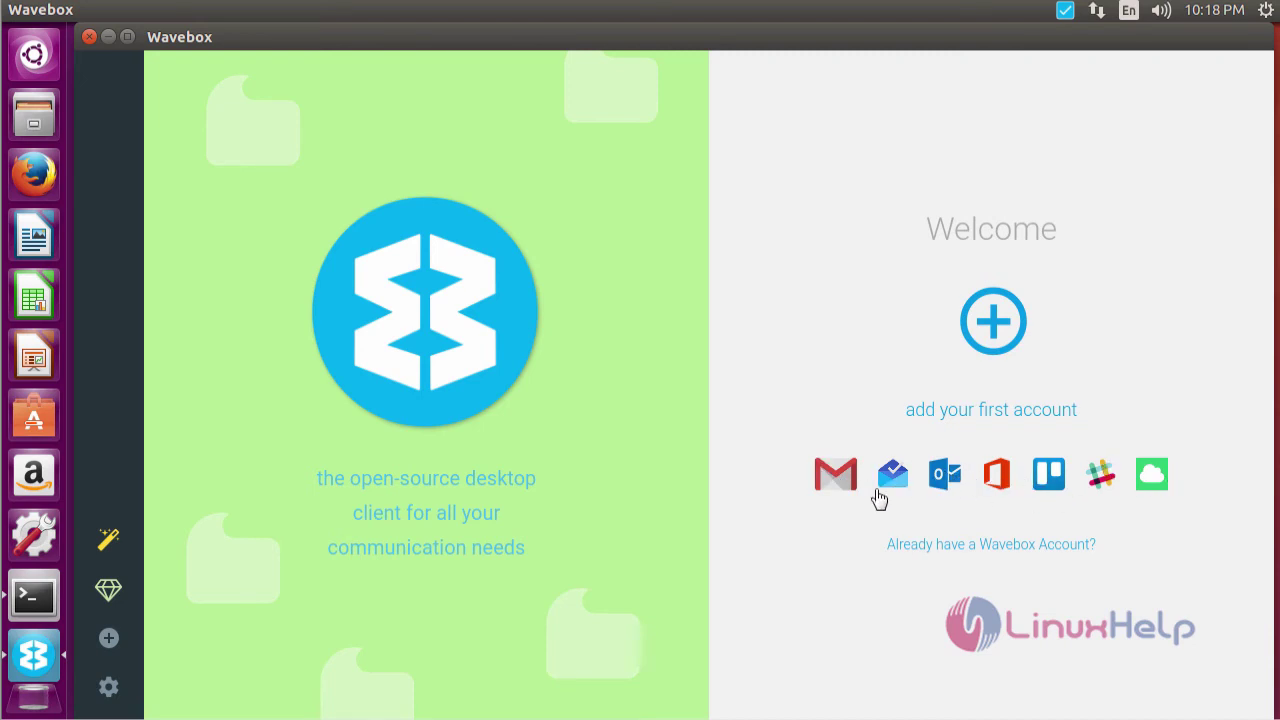
# Step: Choose Office 365 under 'add your first account' to reach Microsoft sign-in
pyautogui.click(998, 478)
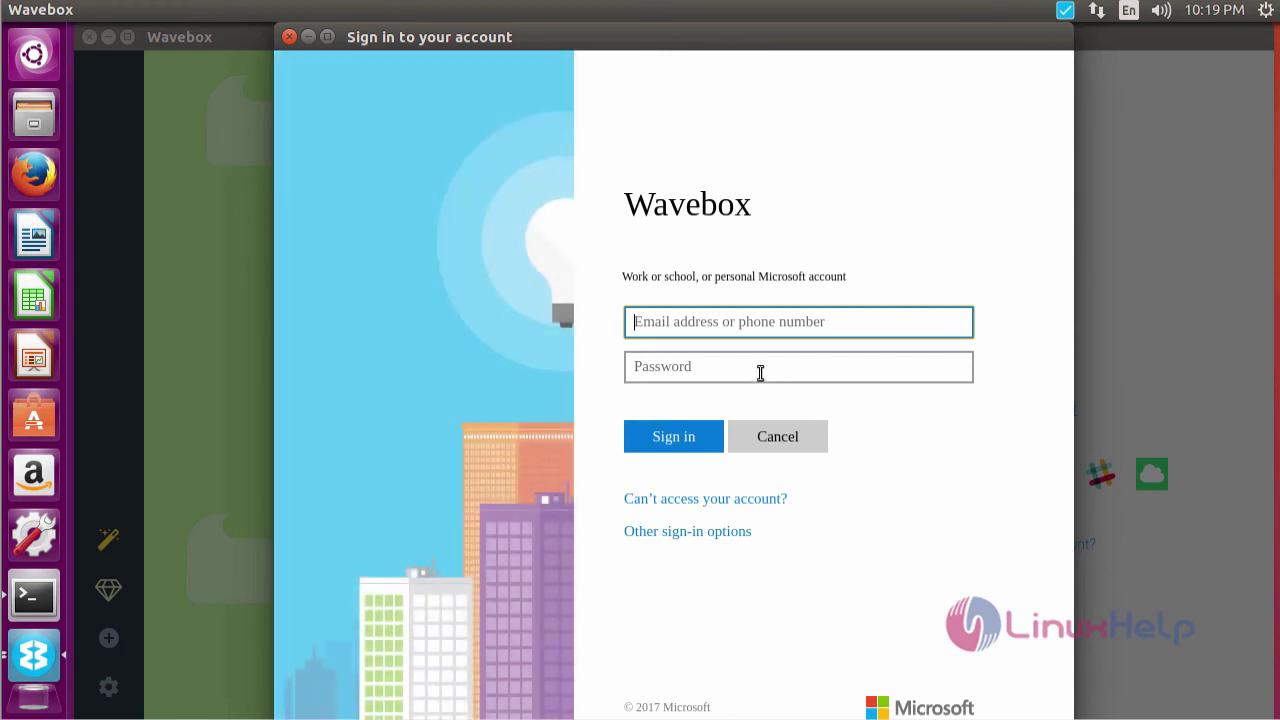